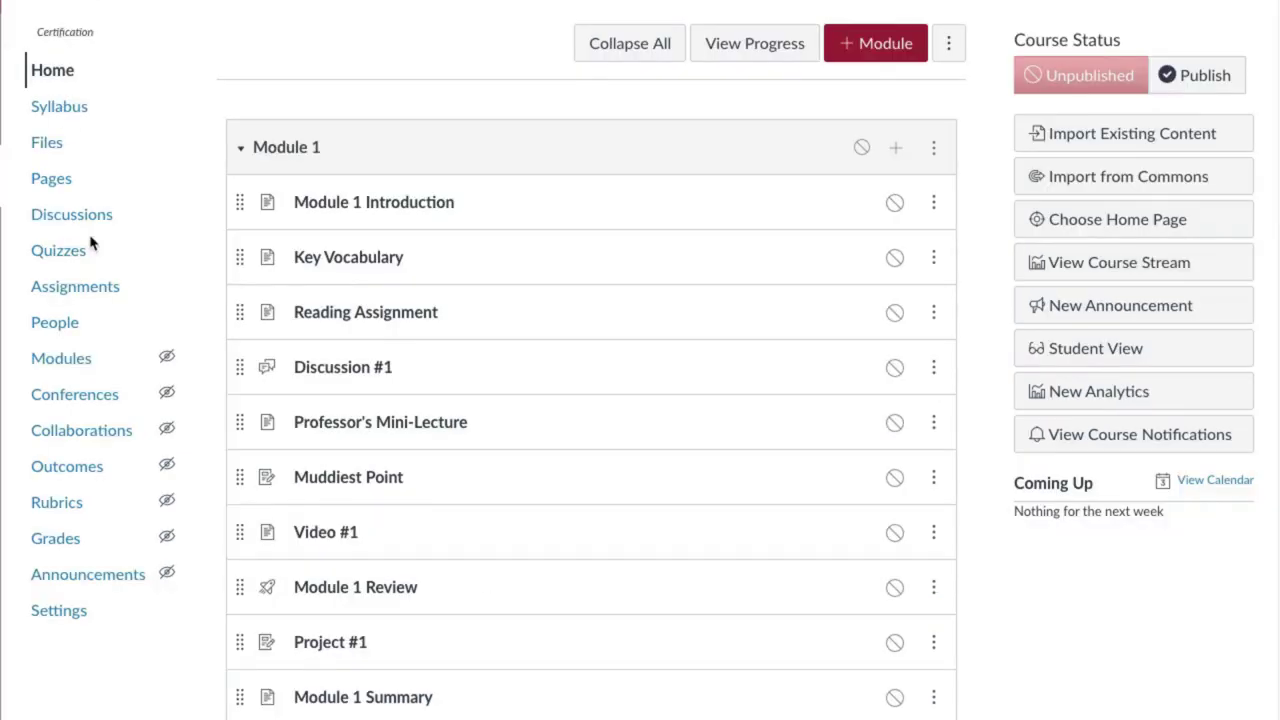
# - In the course's Settings > Navigation list, enable the hidden Foothill Zoom item
pyautogui.scroll(-1, 90, 243)
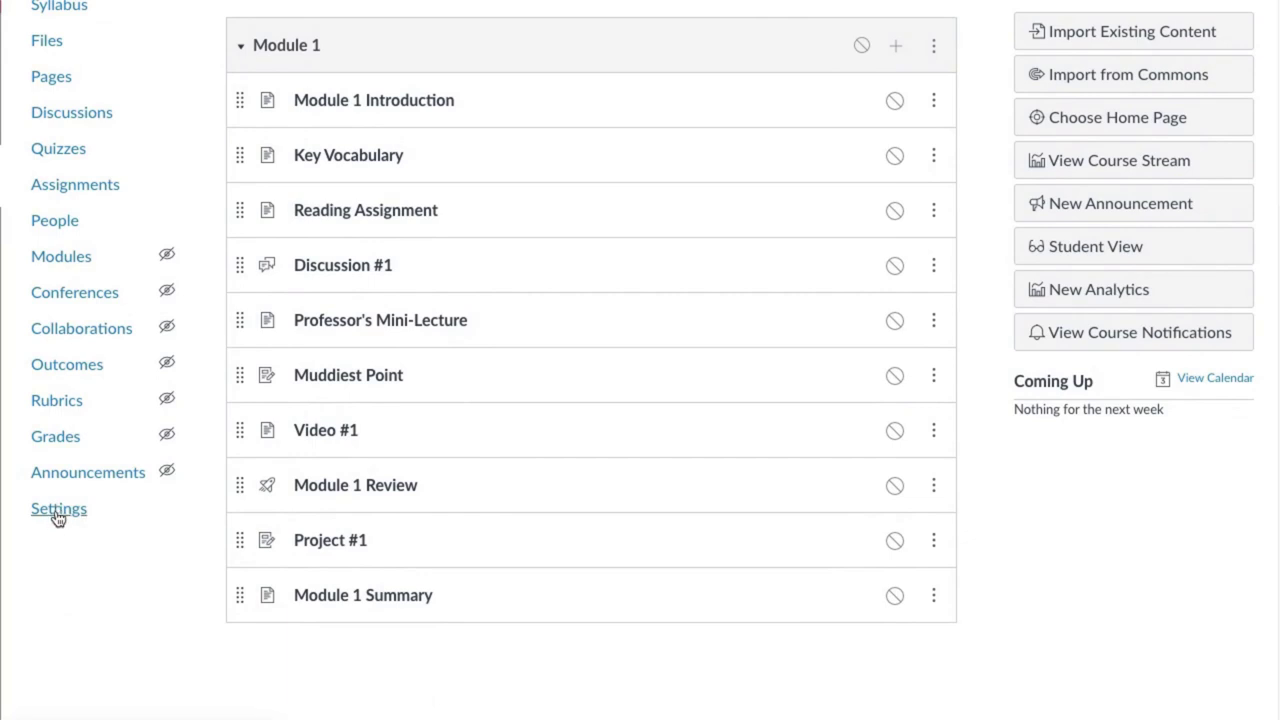
pyautogui.click(57, 516)
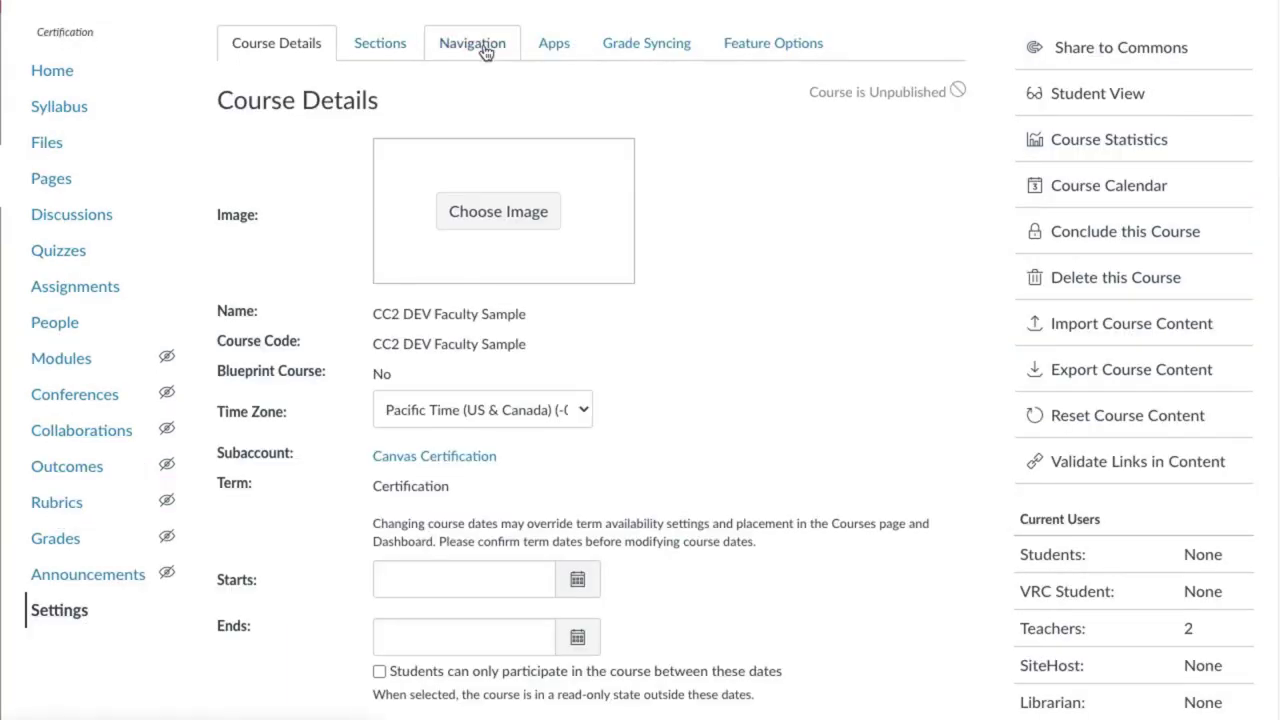
pyautogui.click(476, 42)
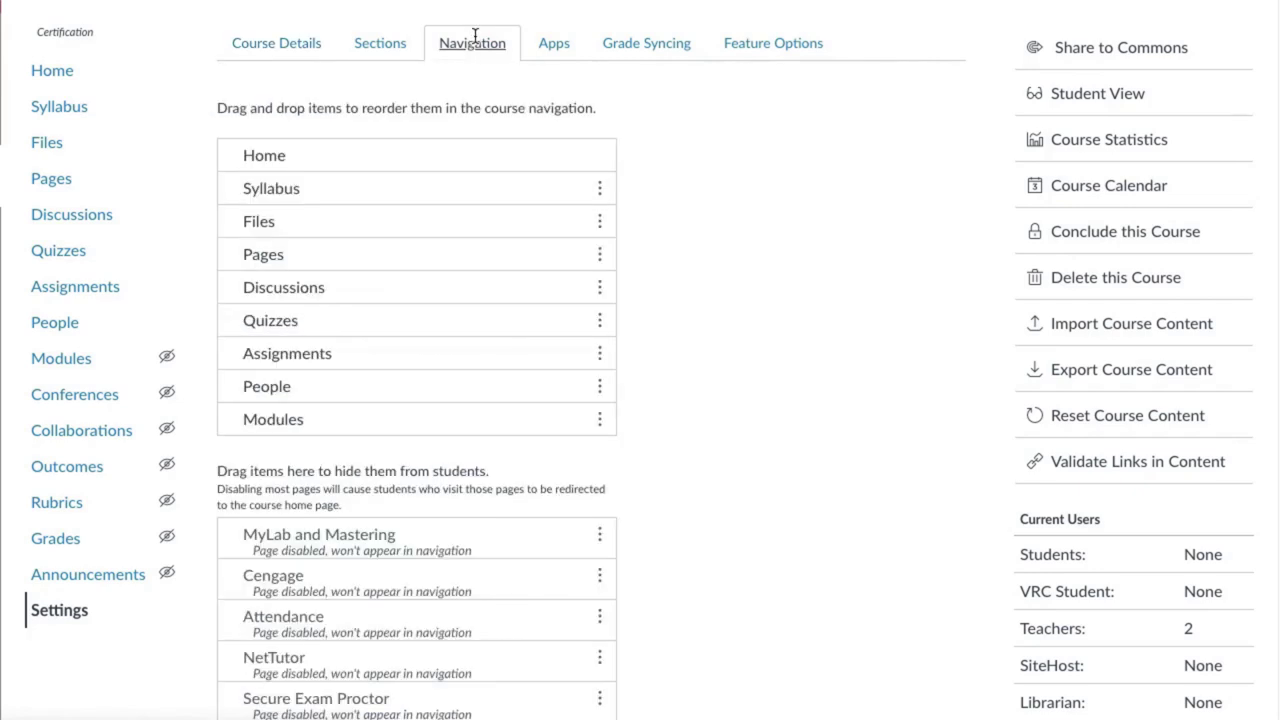
pyautogui.scroll(-5, 660, 384)
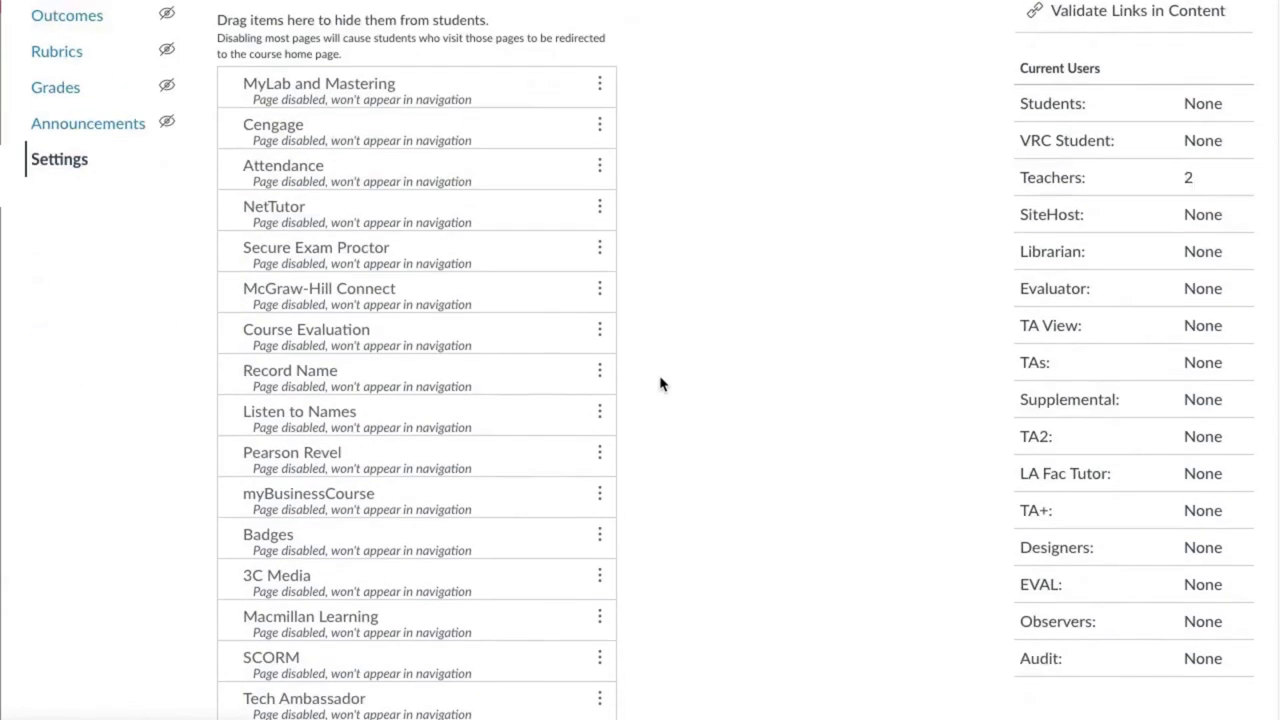
pyautogui.scroll(-2, 660, 384)
pyautogui.scroll(-1, 660, 384)
pyautogui.scroll(-2, 660, 384)
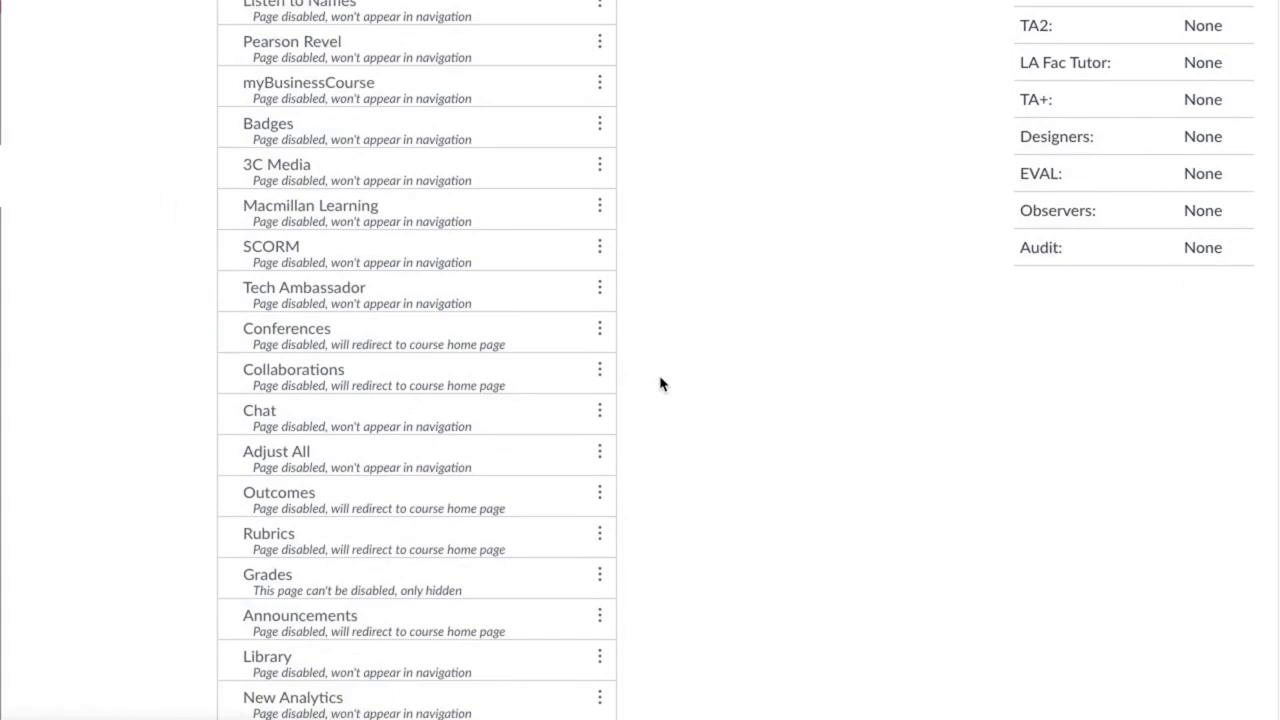
pyautogui.scroll(-1, 660, 384)
pyautogui.scroll(-2, 659, 387)
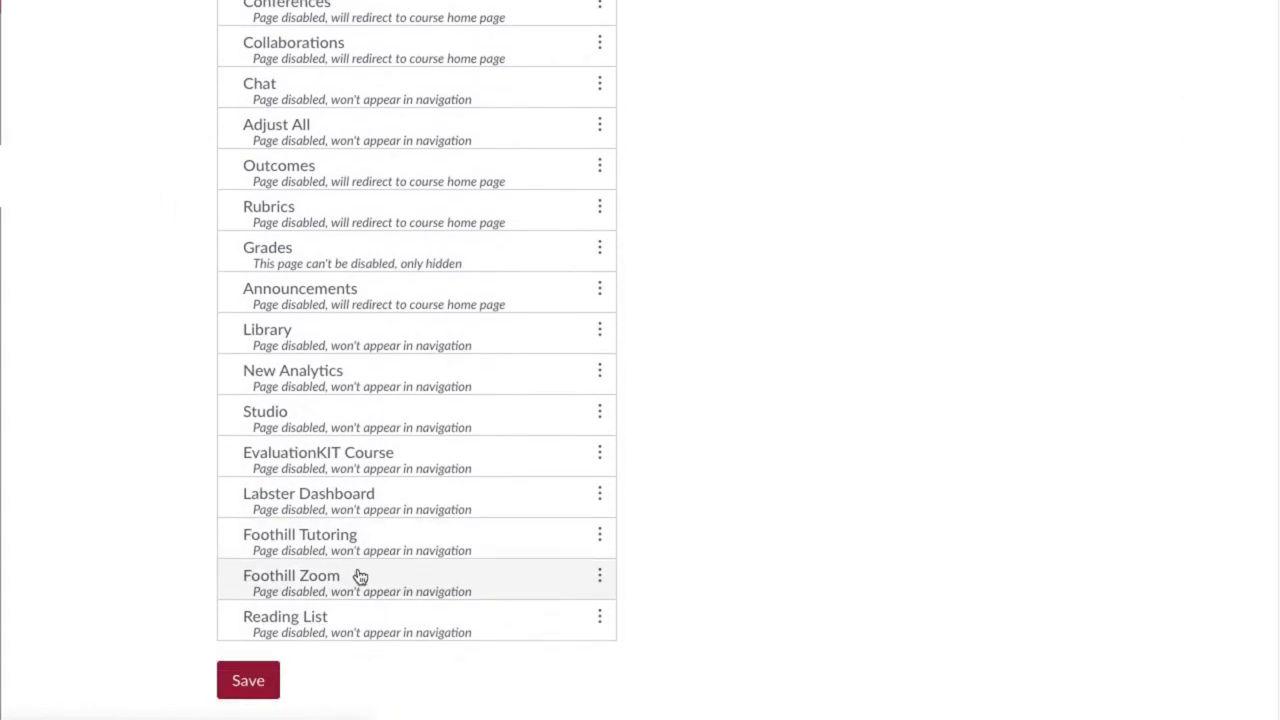
pyautogui.click(600, 582)
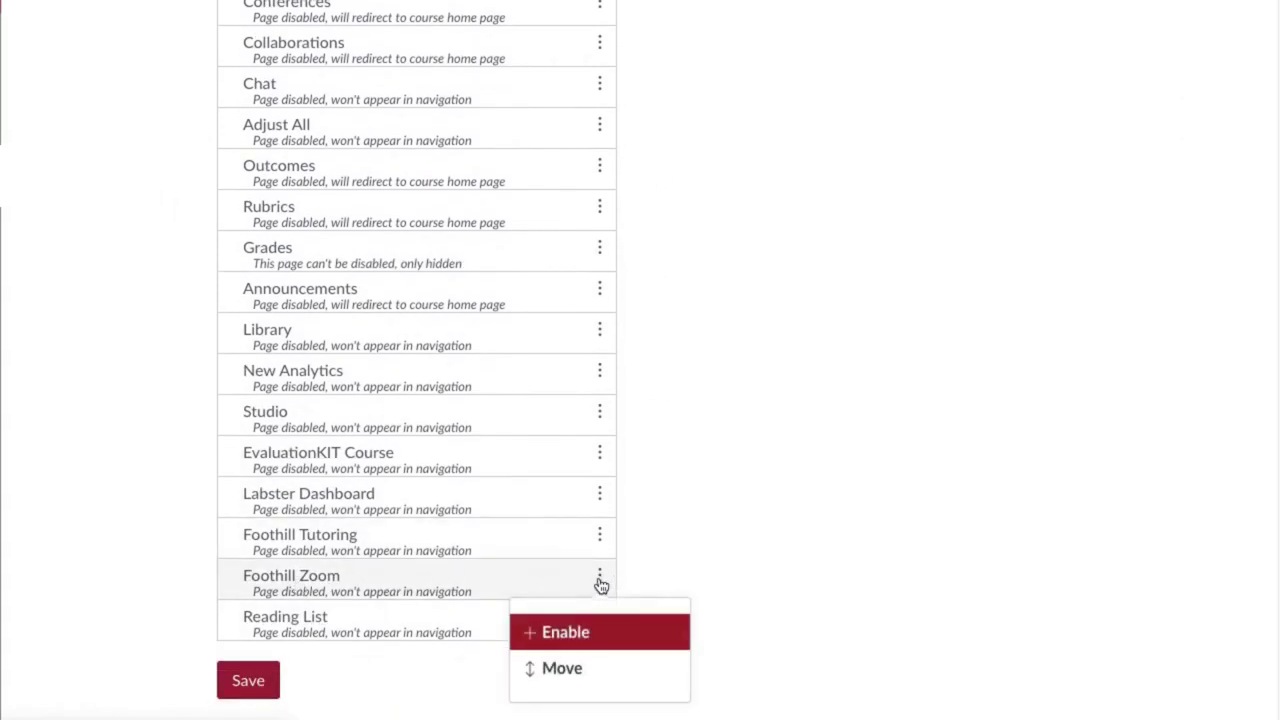
pyautogui.click(553, 634)
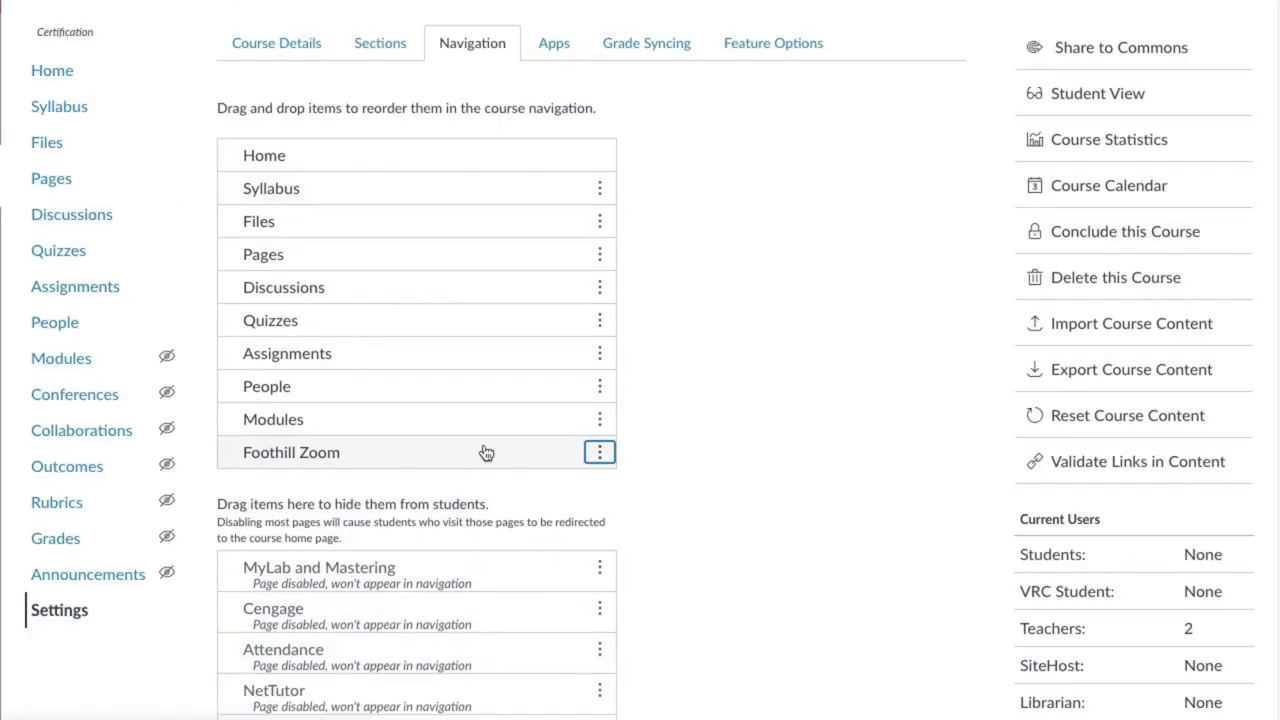
# - Save the course navigation so Foothill Zoom appears among the visible items
pyautogui.scroll(-4, 663, 543)
pyautogui.scroll(-4, 663, 543)
pyautogui.scroll(-3, 663, 543)
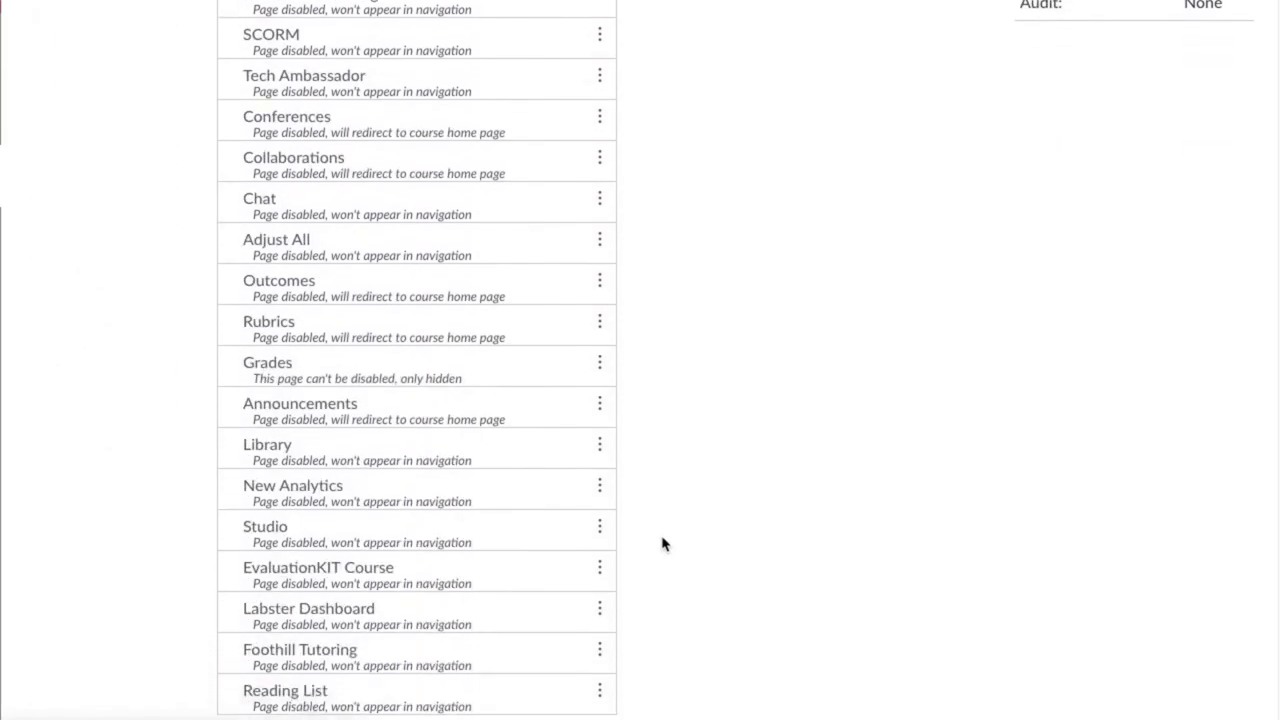
pyautogui.scroll(-1, 663, 543)
pyautogui.click(232, 682)
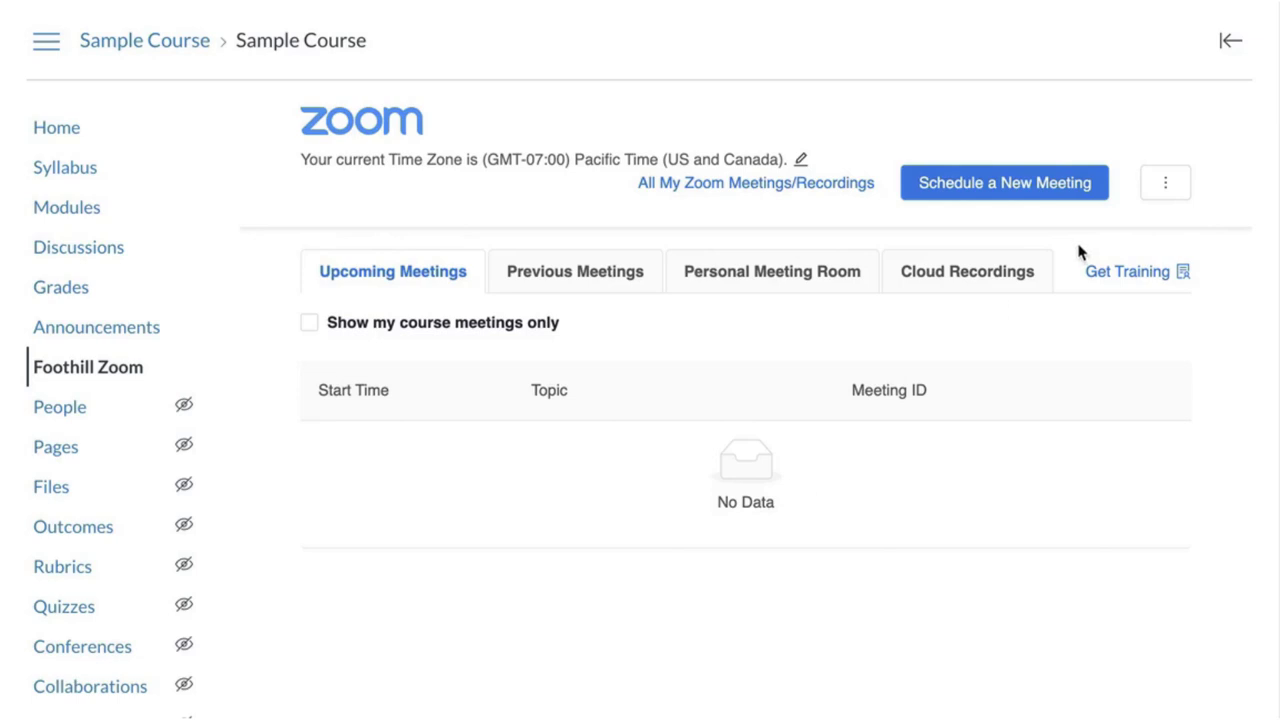
# - Schedule a new Zoom meeting with the topic 'Introductions', keeping default options
pyautogui.click(1028, 186)
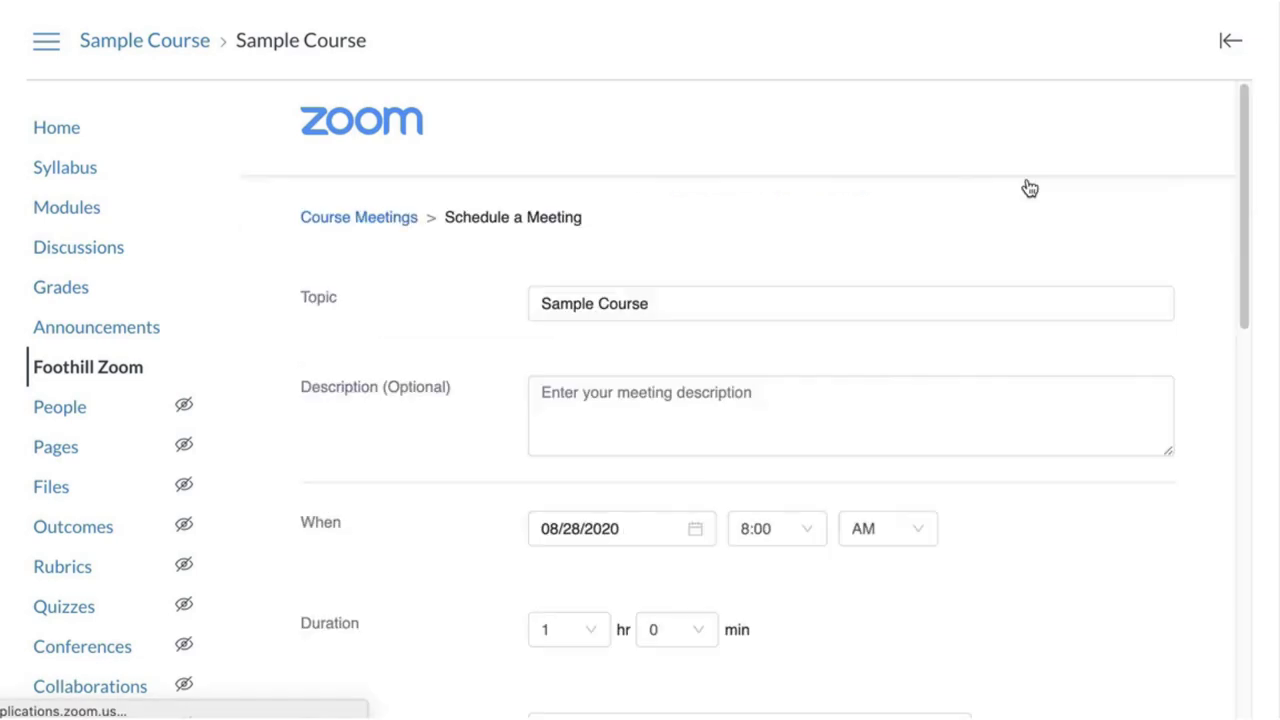
pyautogui.tripleClick(1028, 303)
pyautogui.write('Introductions')
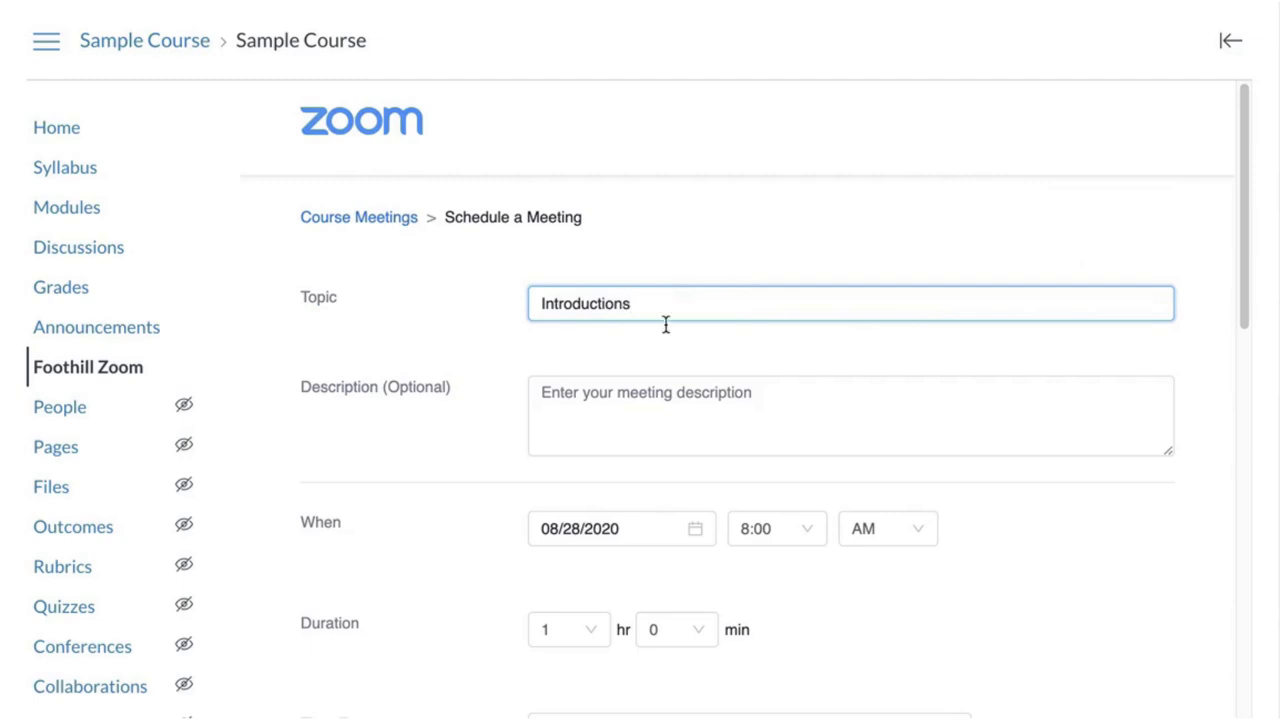
pyautogui.scroll(-1, 496, 500)
pyautogui.scroll(-3, 496, 500)
pyautogui.scroll(-2, 496, 500)
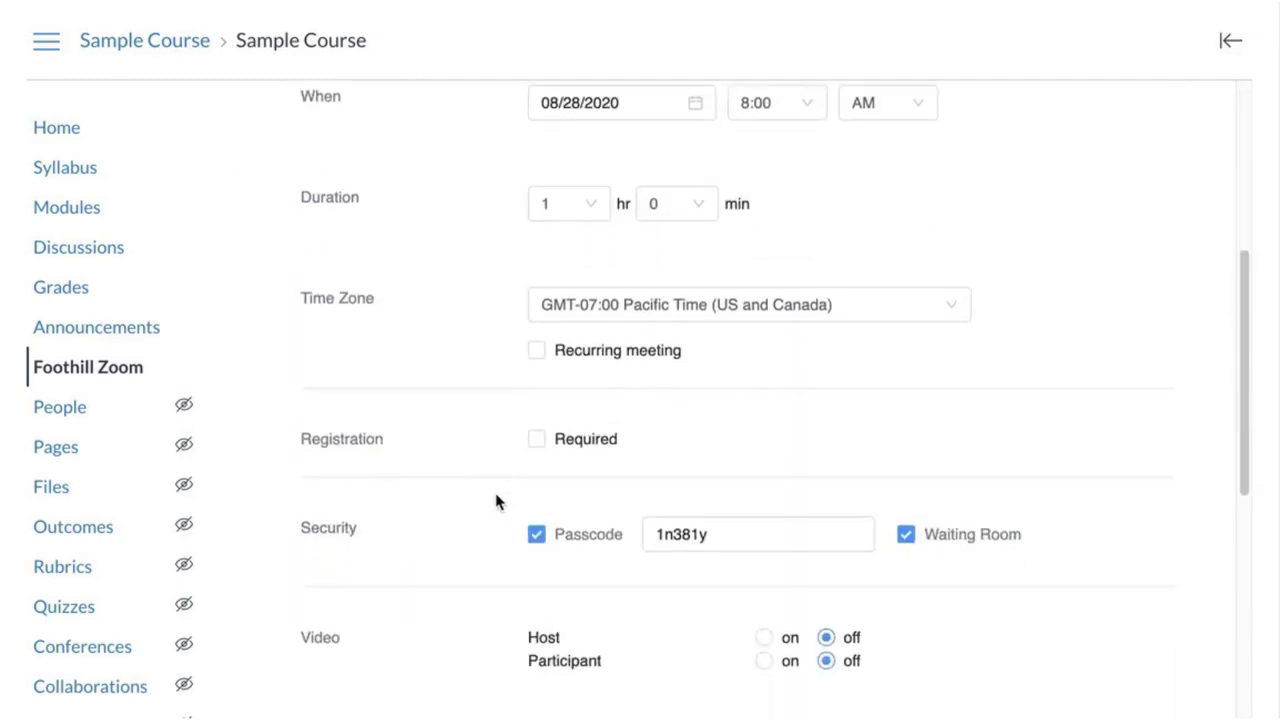
pyautogui.scroll(-3, 496, 500)
pyautogui.scroll(-1, 496, 502)
pyautogui.scroll(-2, 496, 502)
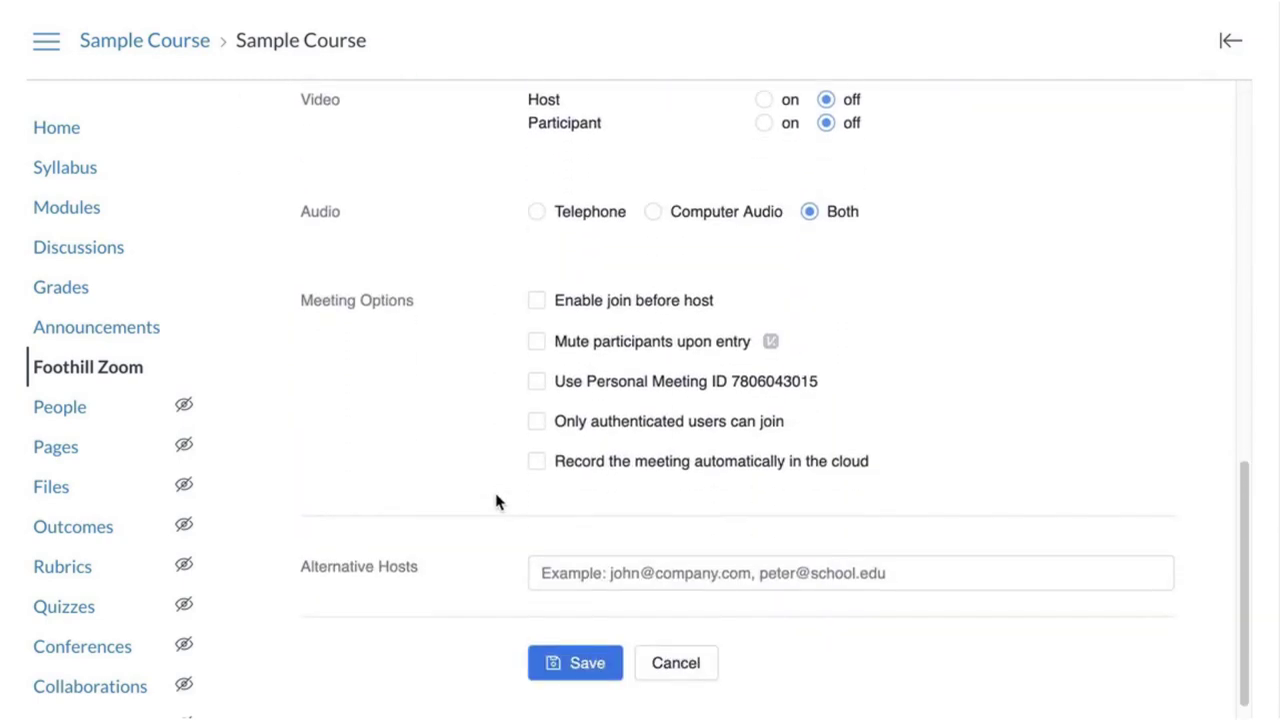
pyautogui.scroll(-1, 496, 502)
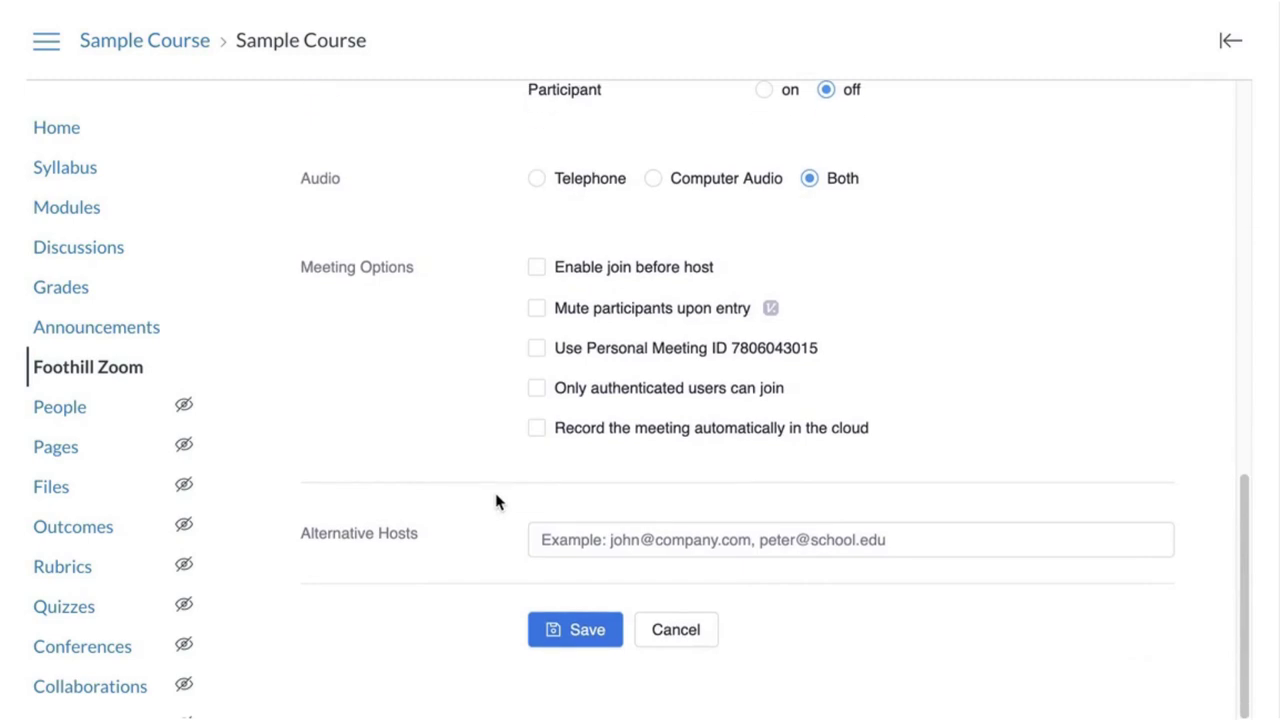
# - Save the Introductions meeting and return to the Course Meetings list
pyautogui.click(588, 641)
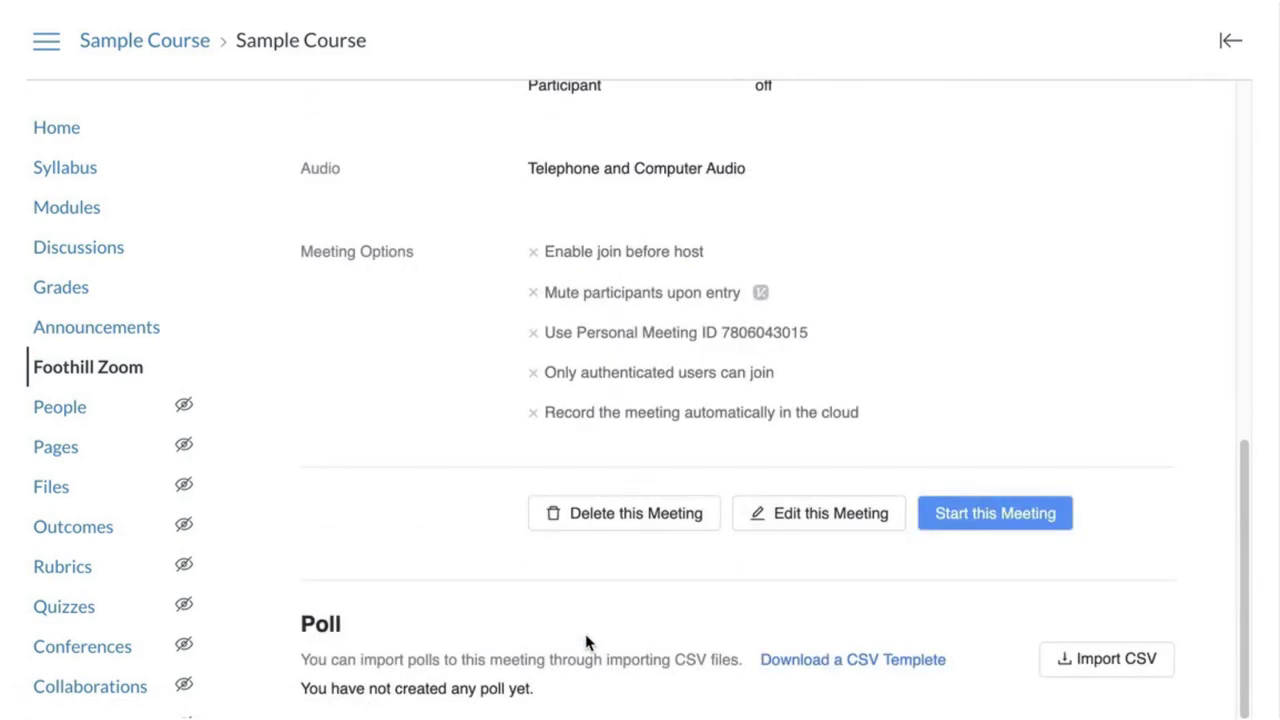
pyautogui.scroll(10, 585, 645)
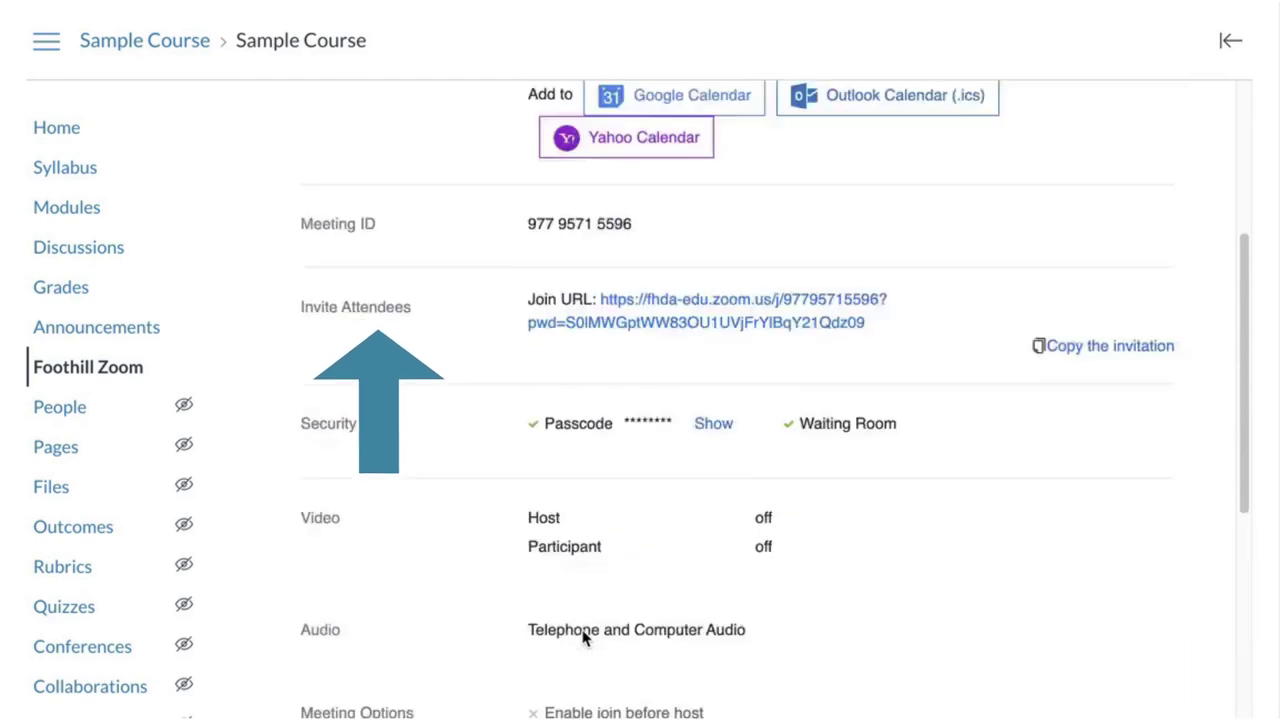
pyautogui.click(330, 217)
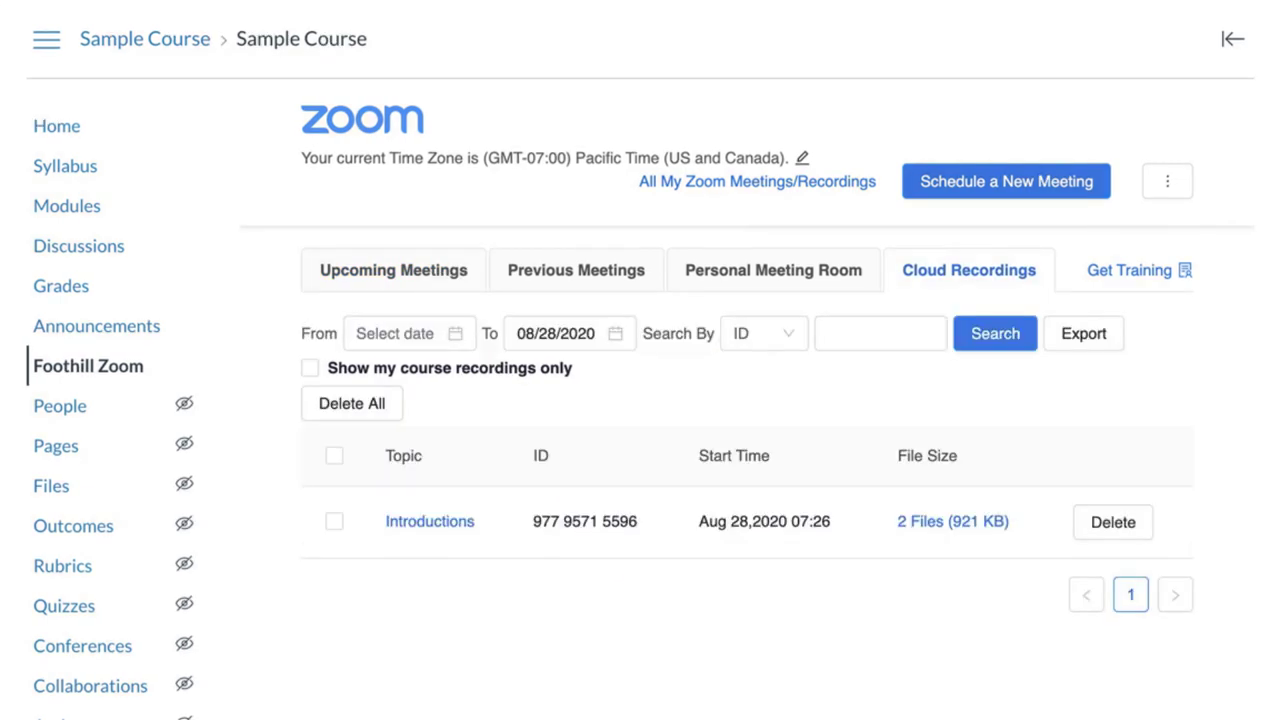
# - Copy the Course 101 Orientation meeting ID from All My Zoom Meetings, then return to Course Meetings
pyautogui.click(755, 183)
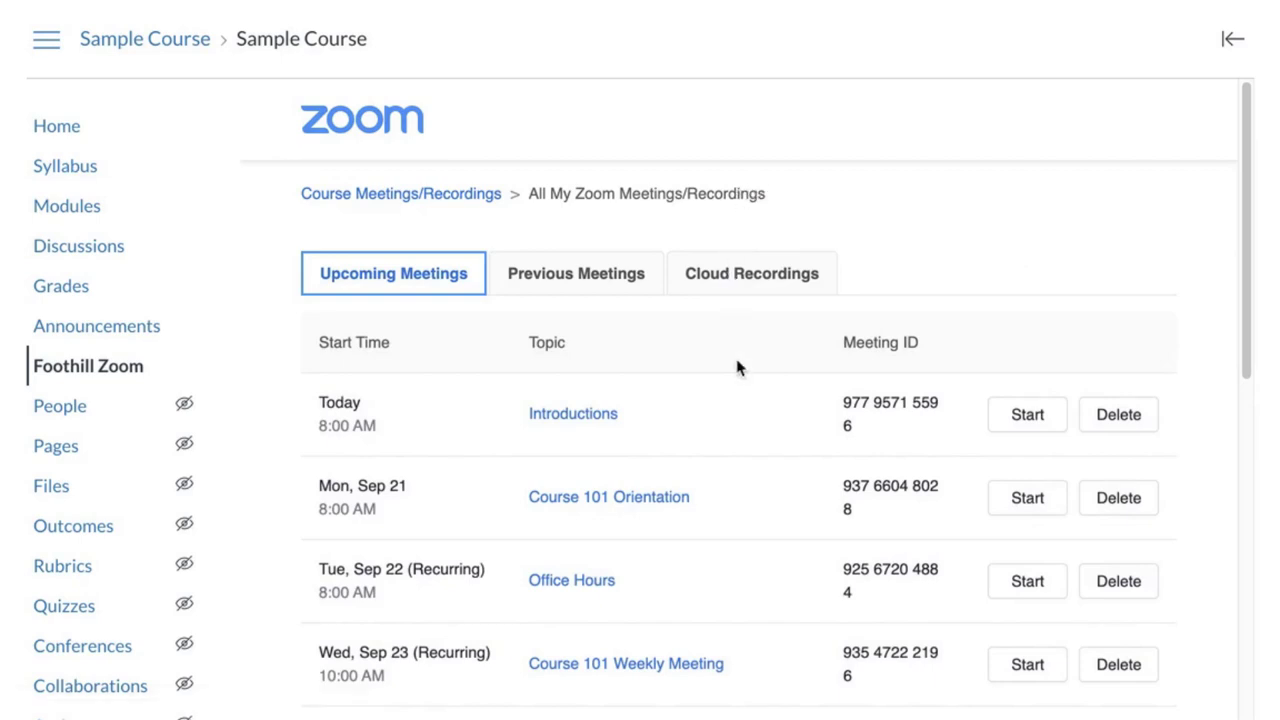
pyautogui.scroll(-3, 726, 560)
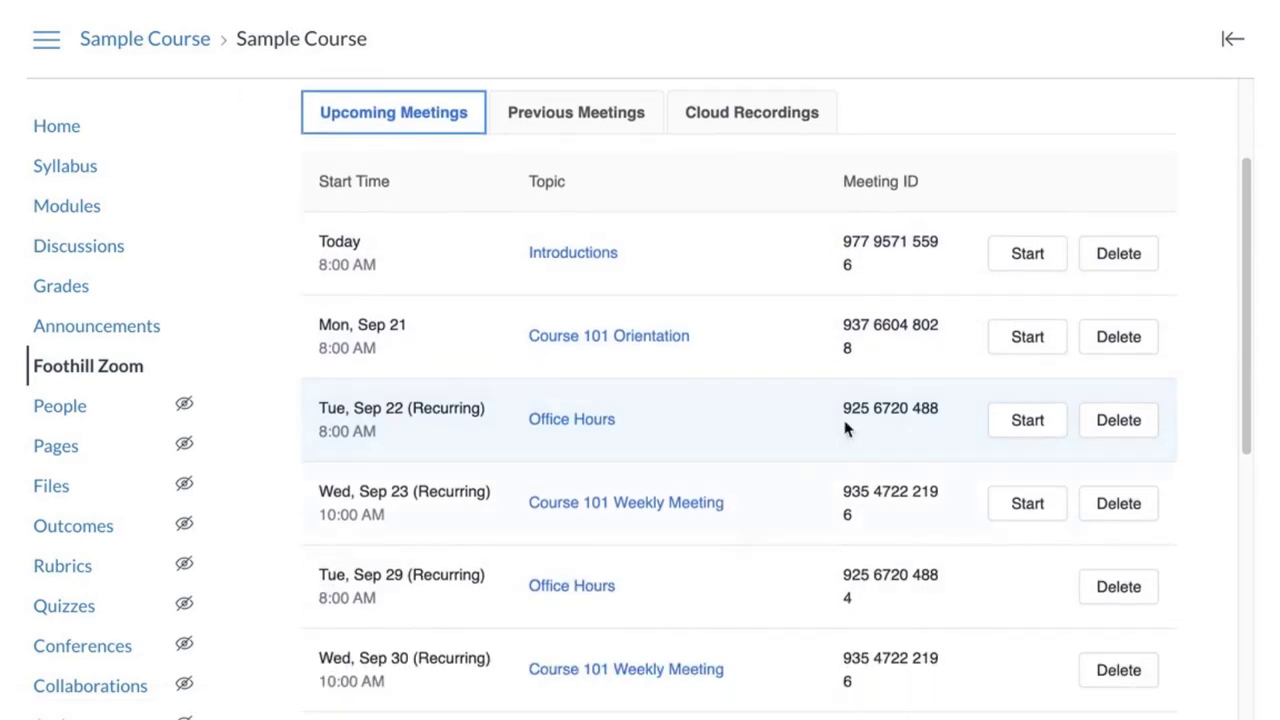
pyautogui.moveTo(843, 323); pyautogui.dragTo(857, 355)
pyautogui.hotkey('ctrl', 'c')
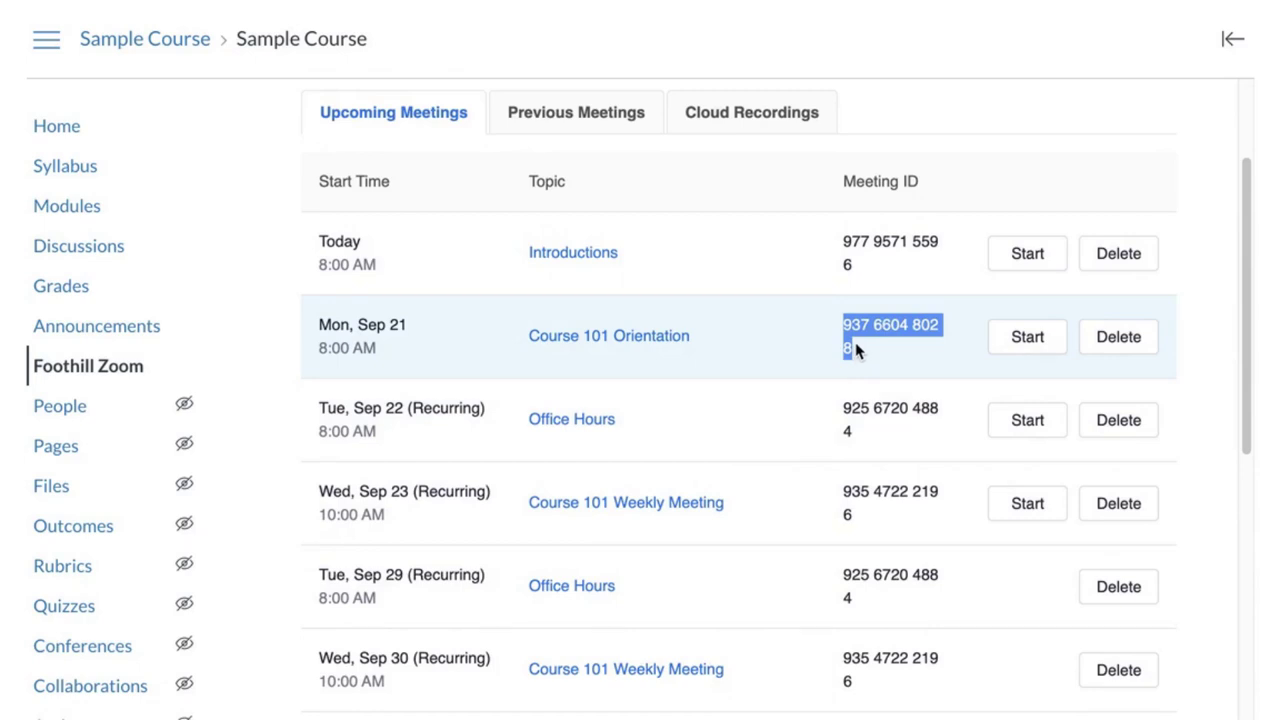
pyautogui.scroll(1, 560, 218)
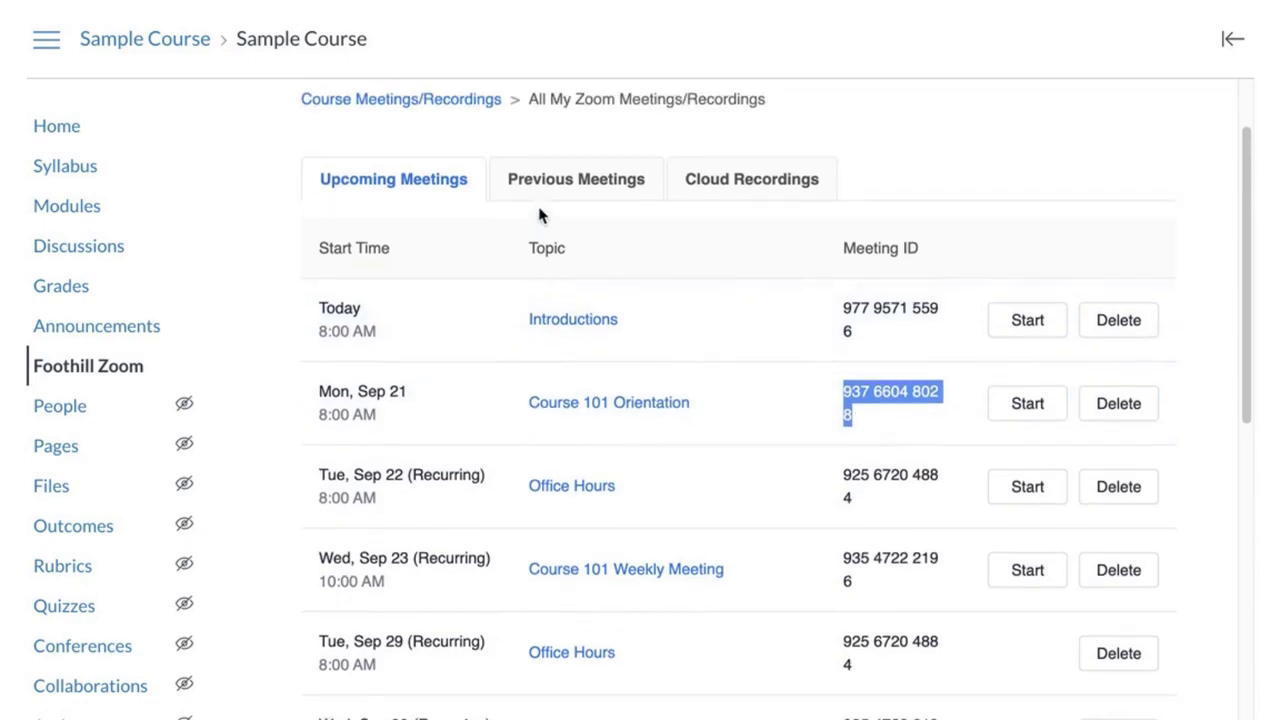
pyautogui.scroll(2, 540, 214)
pyautogui.click(418, 195)
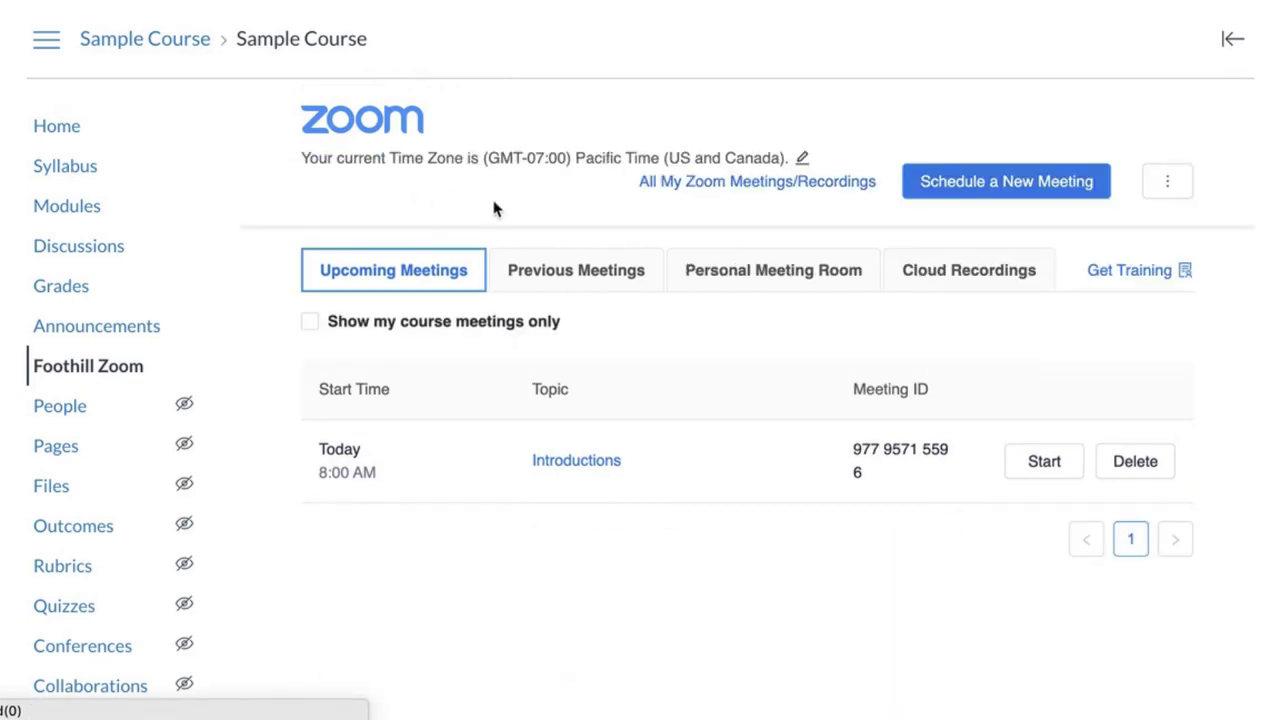
# - Import the Course 101 Orientation meeting into the course by pasting its meeting ID
pyautogui.click(1166, 183)
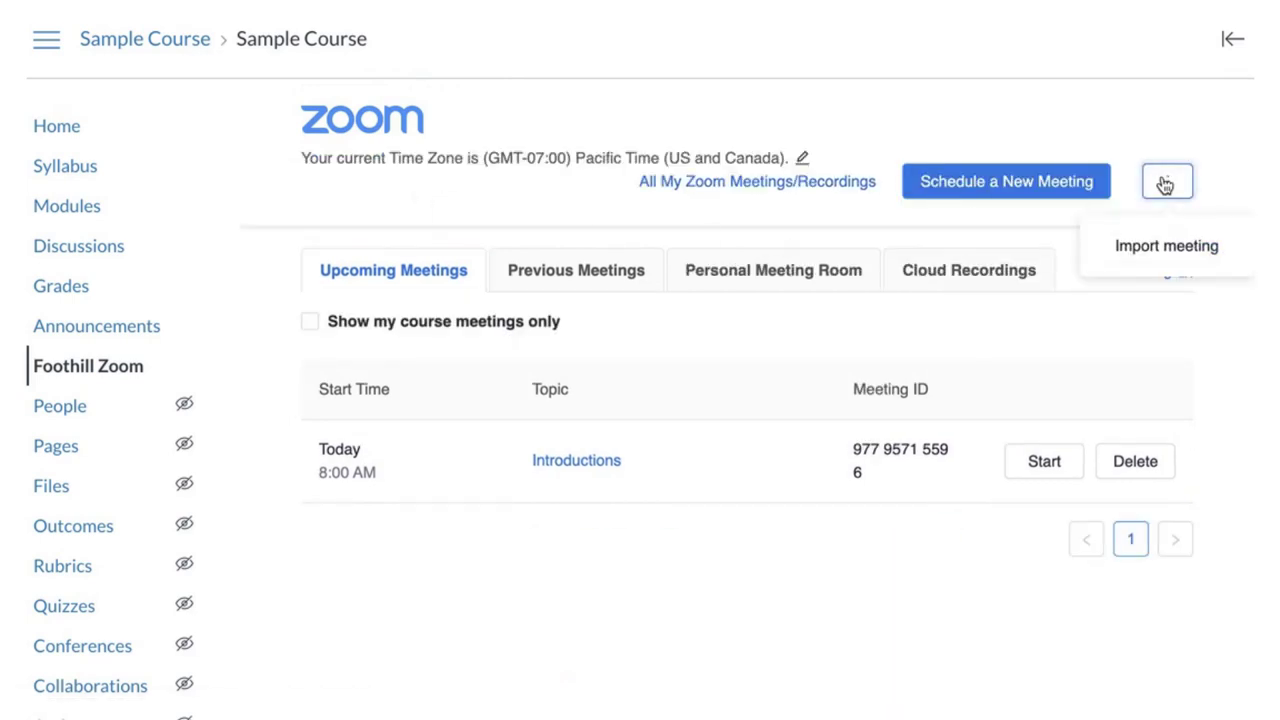
pyautogui.click(1160, 256)
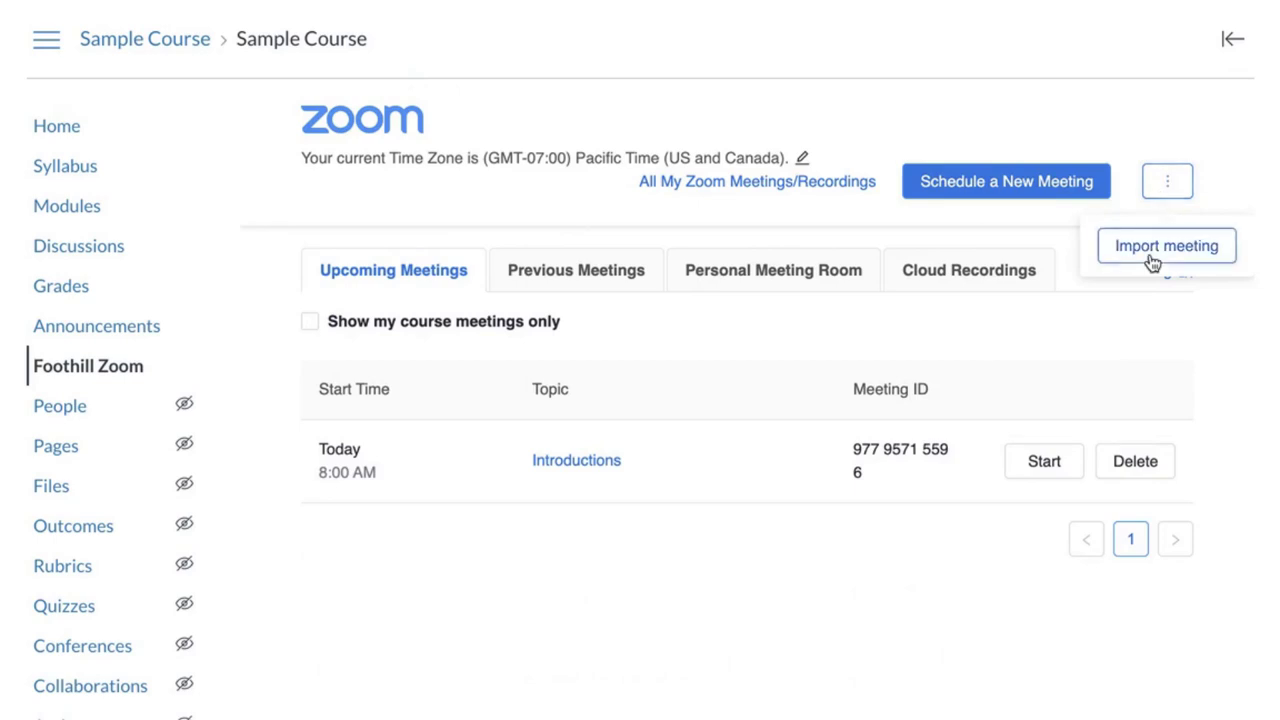
pyautogui.click(618, 320)
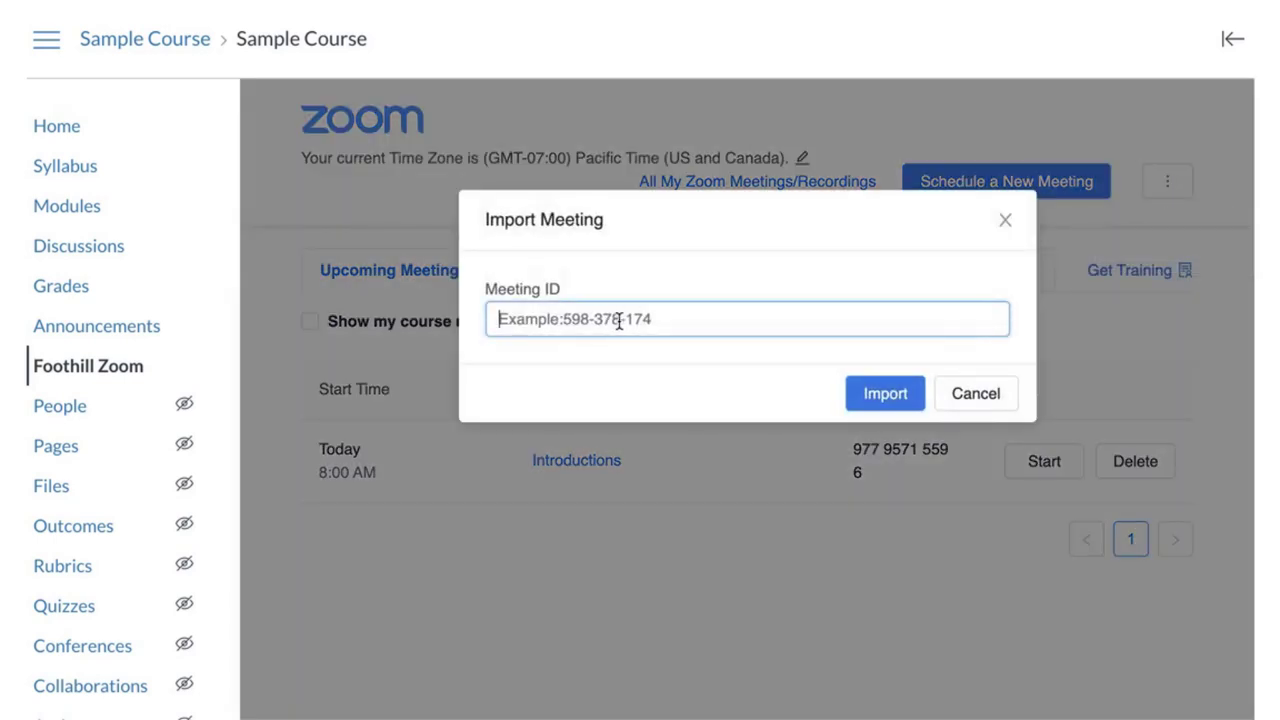
pyautogui.hotkey('ctrl', 'v')
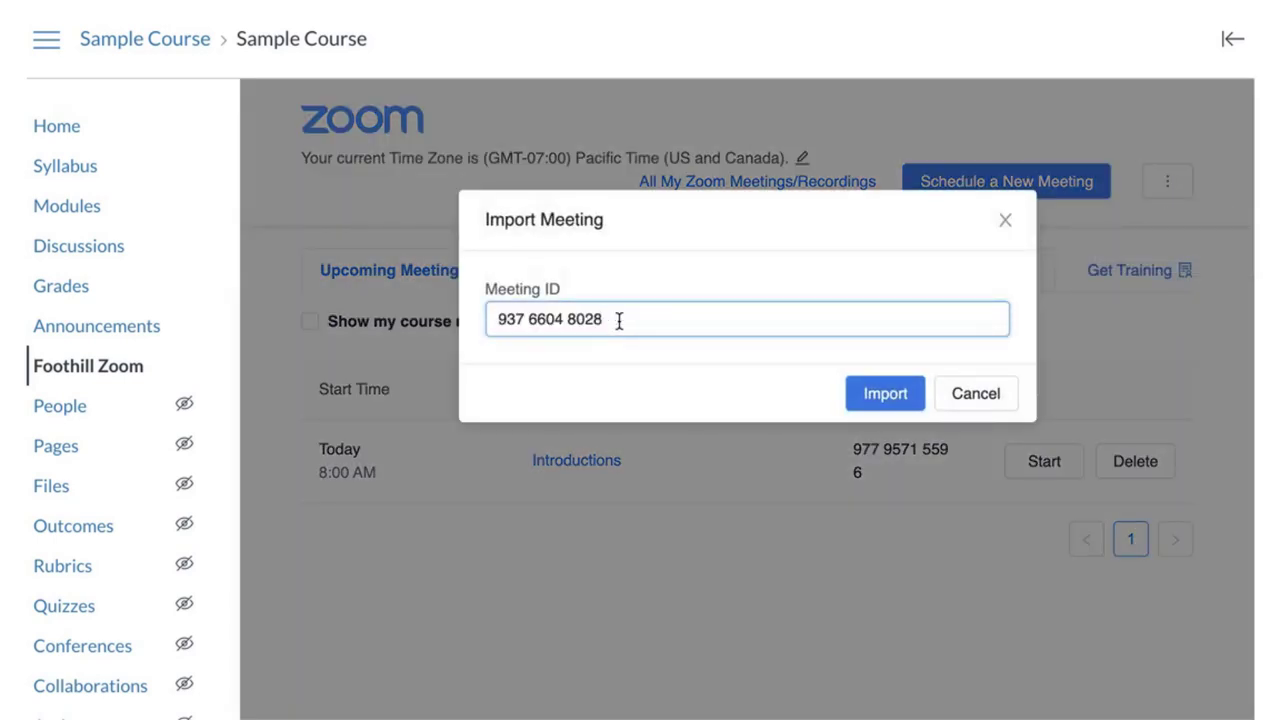
pyautogui.click(872, 394)
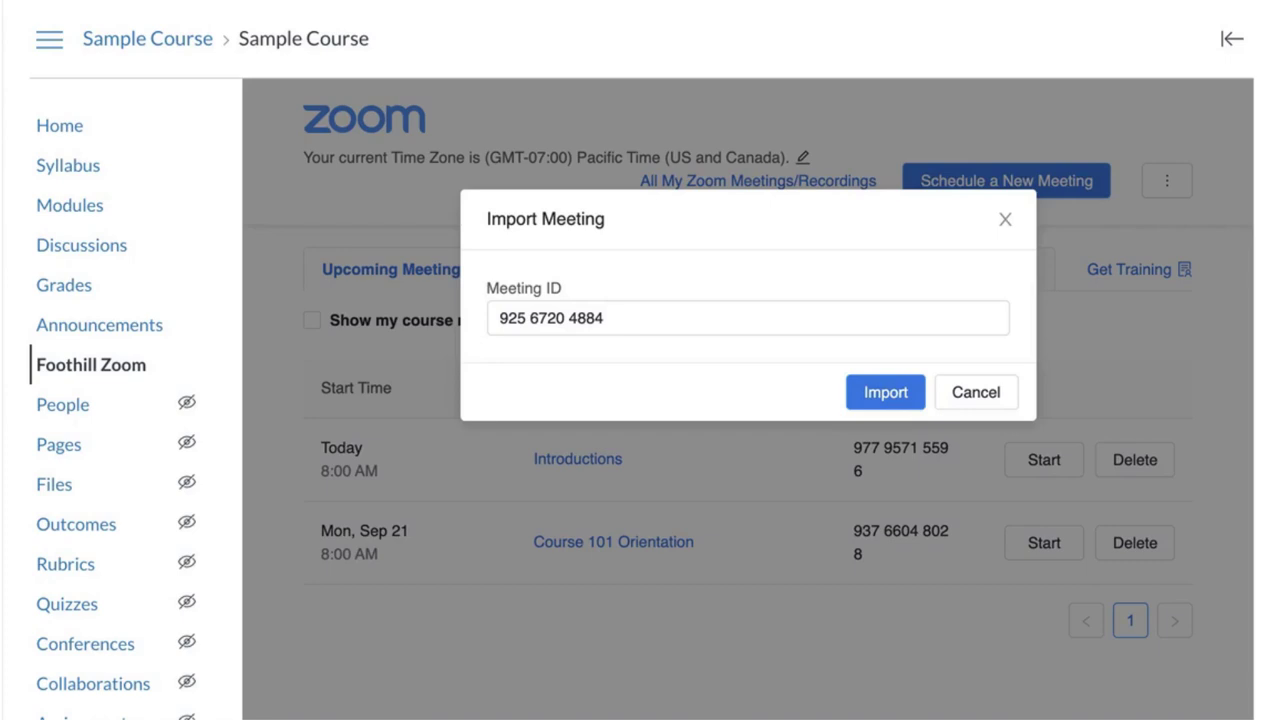
pyautogui.click(876, 398)
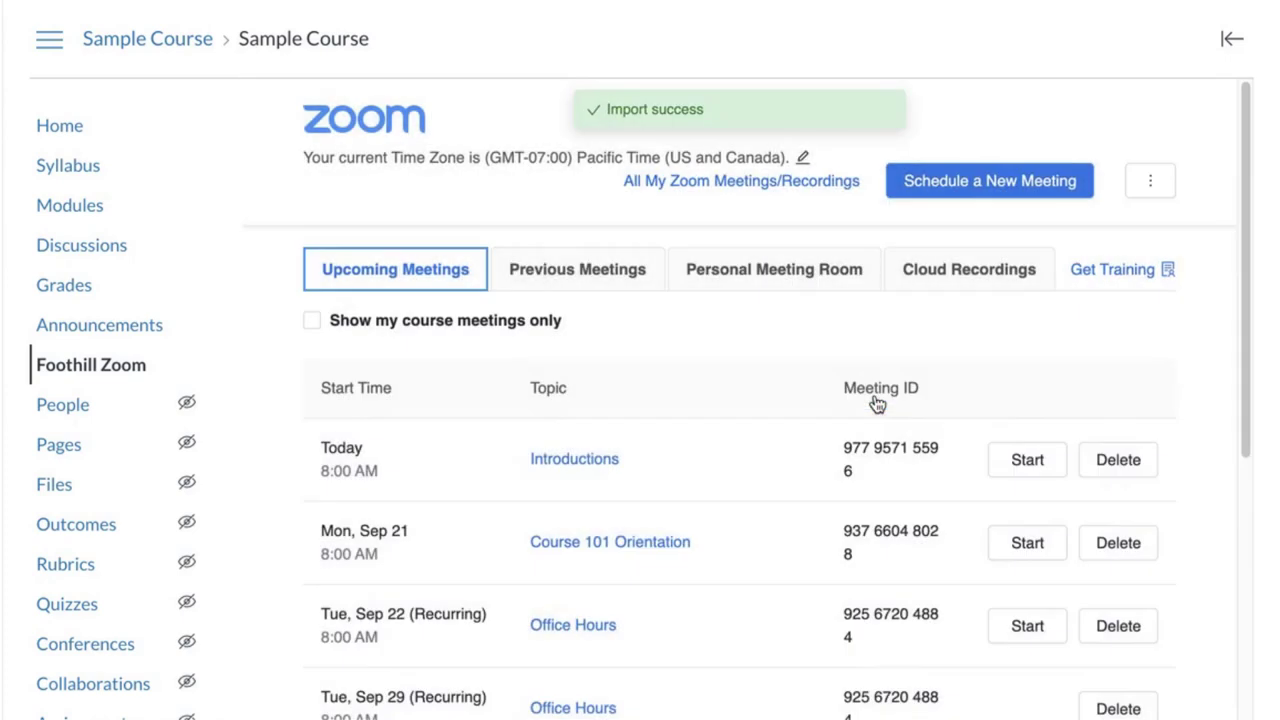
pyautogui.scroll(-1, 727, 645)
pyautogui.scroll(-2, 727, 645)
pyautogui.scroll(-2, 727, 645)
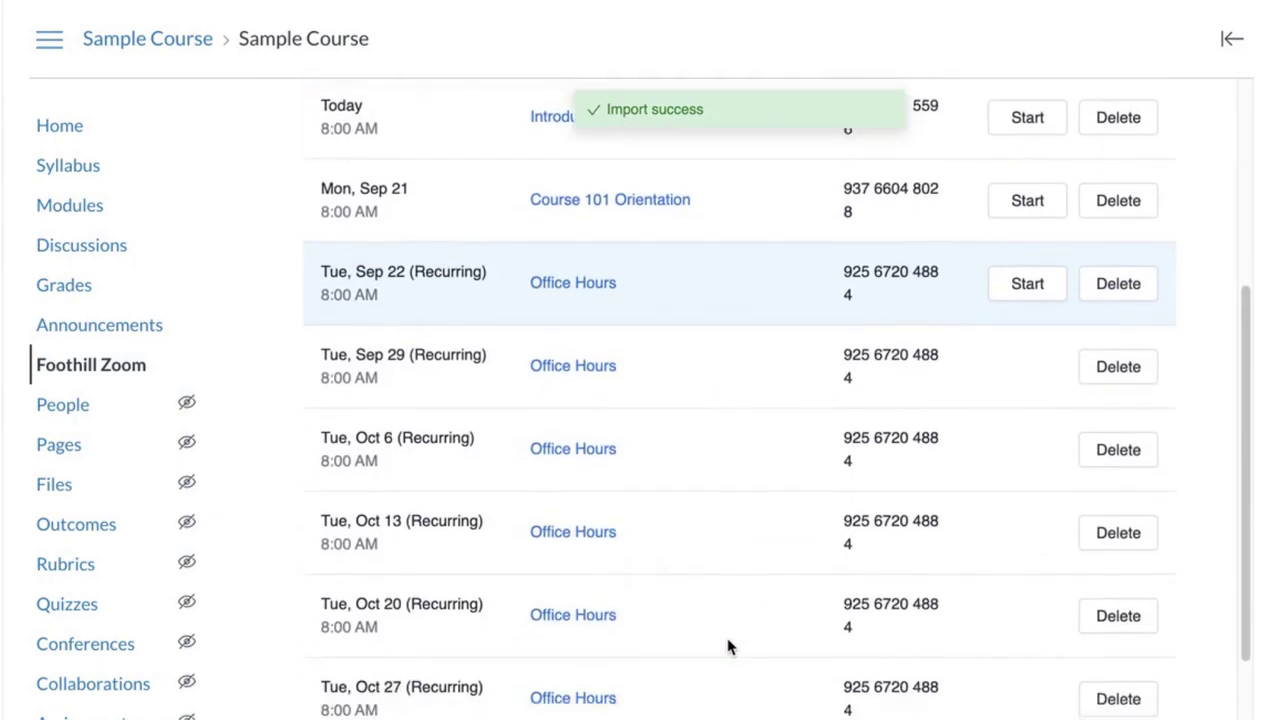
pyautogui.scroll(-2, 727, 647)
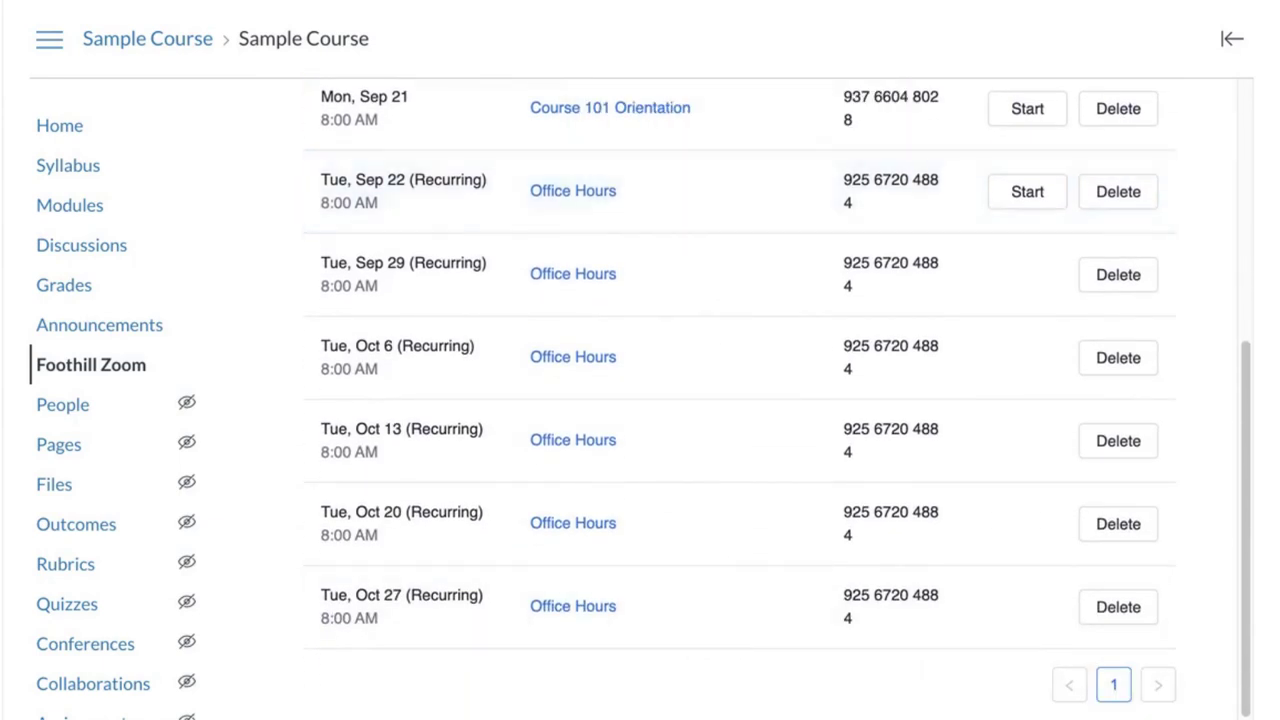